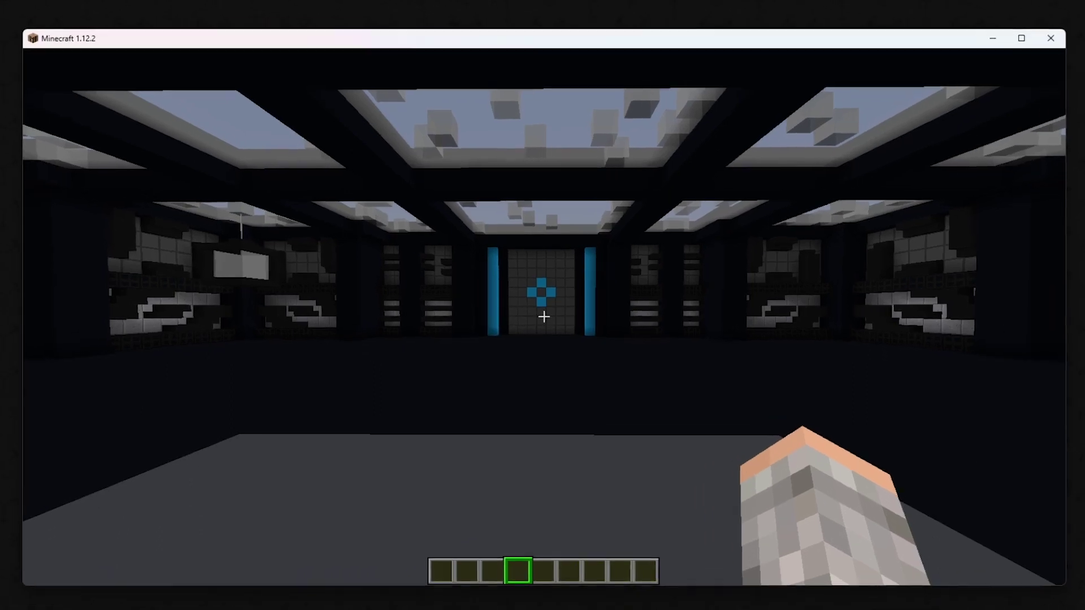
Open the Capturing settings in the Minema mod's configuration
key(Escape)
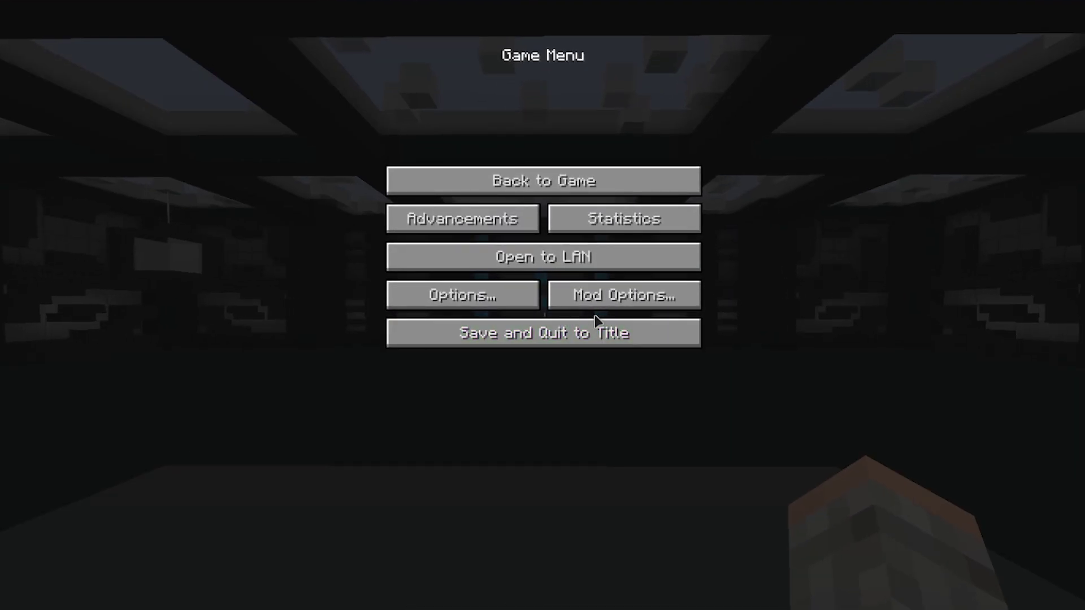
click(621, 301)
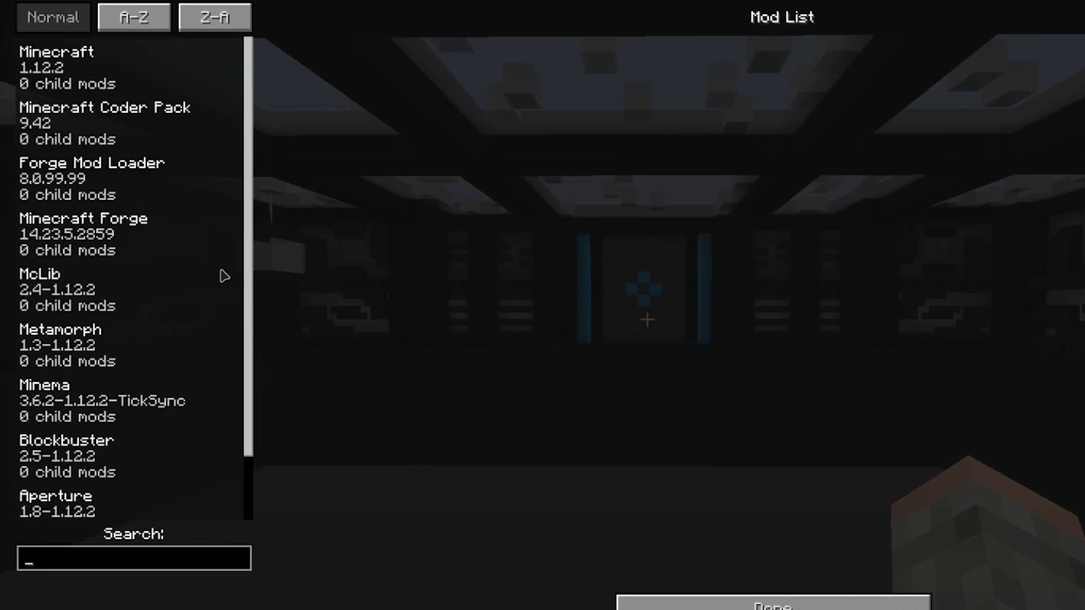
scroll(199, 275, down, 3)
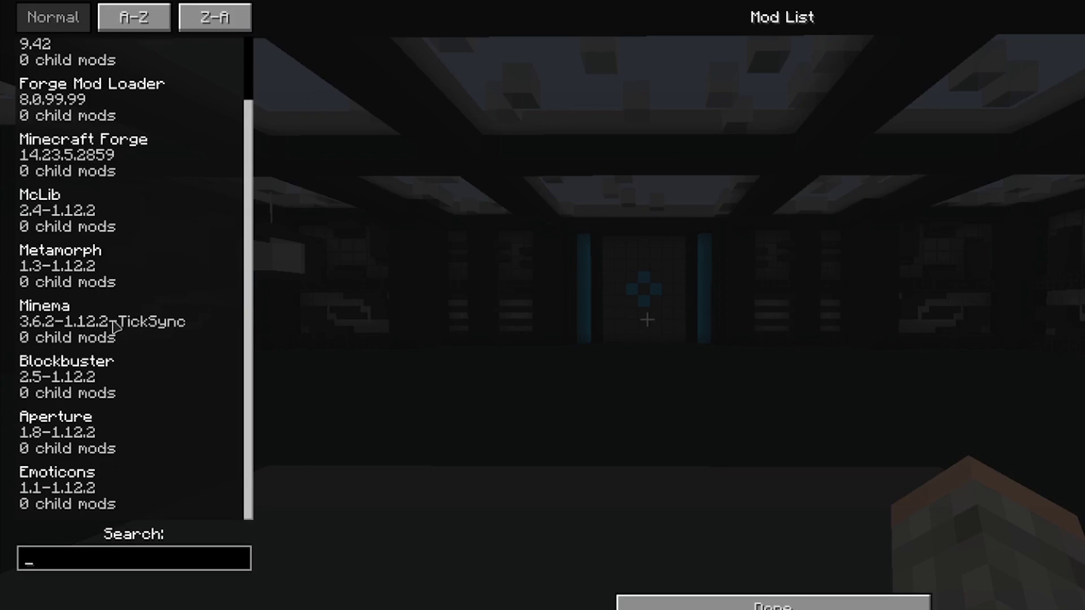
click(115, 326)
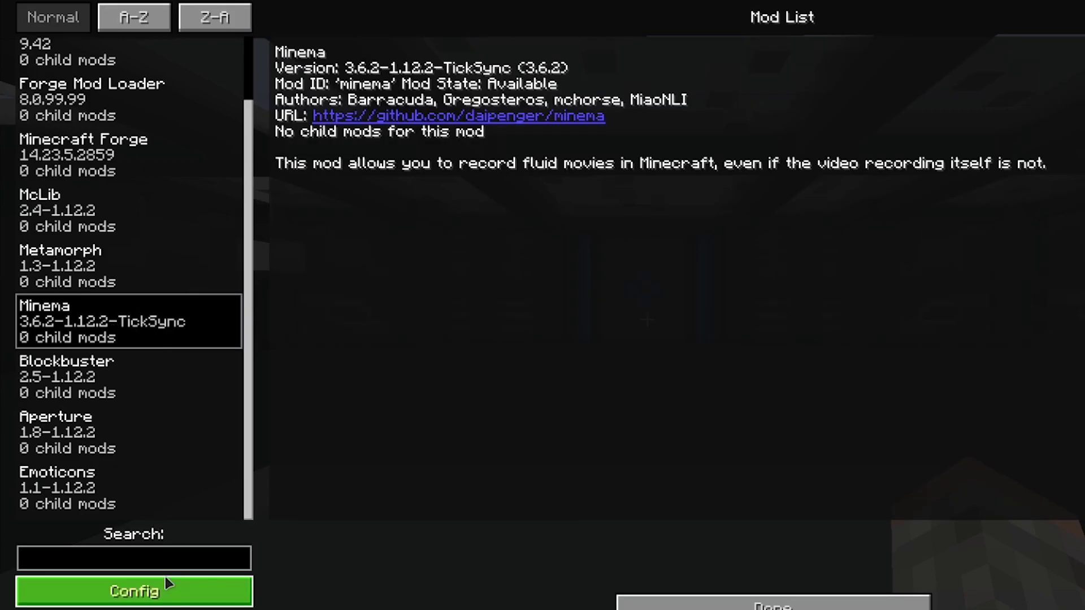
click(169, 594)
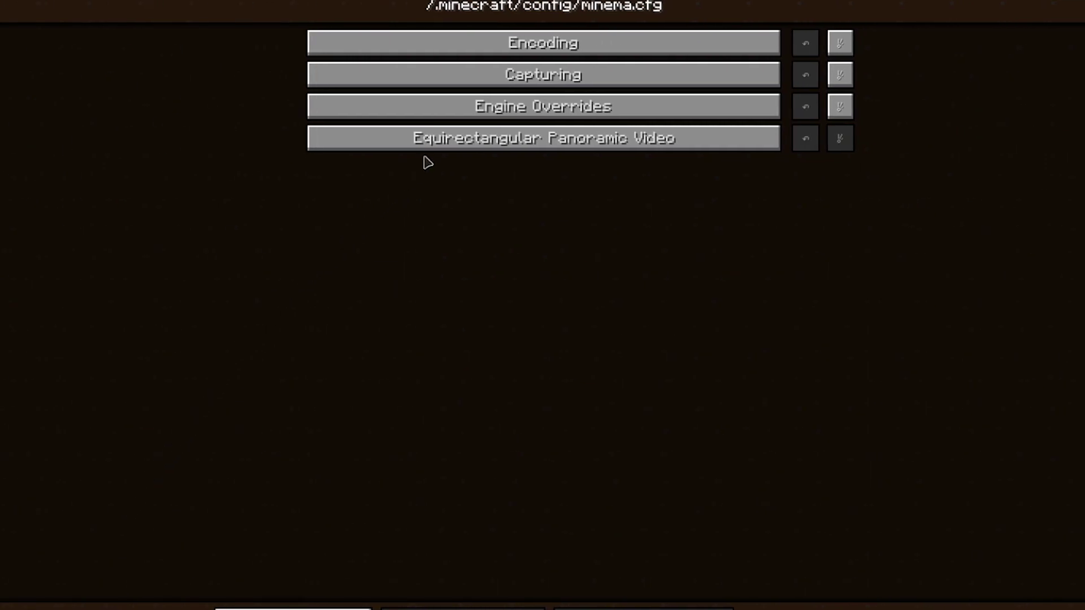
click(510, 80)
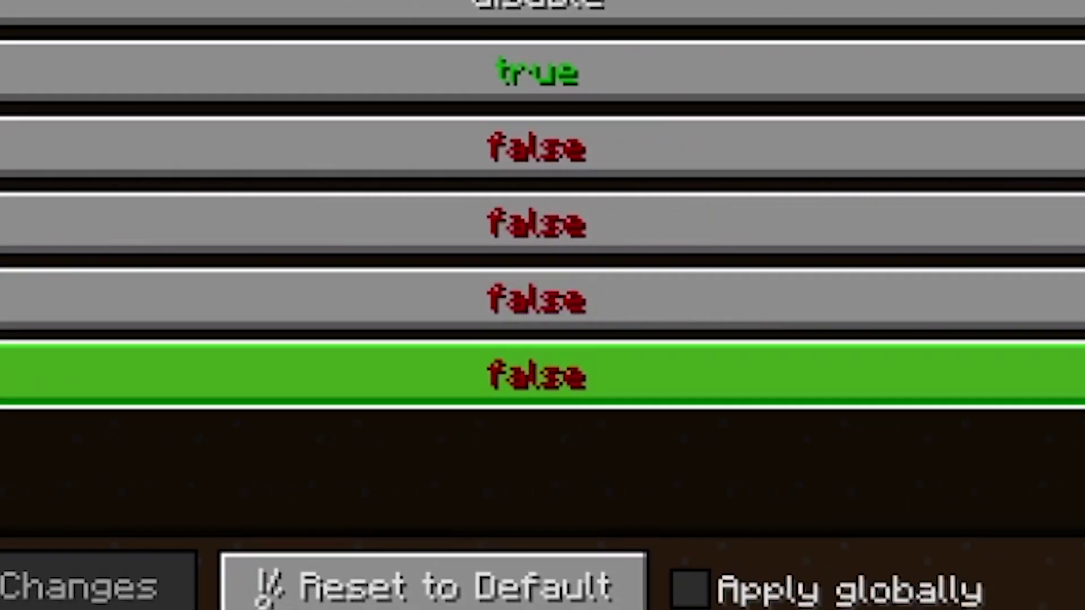
Set Use alpha and Screenshot alpha to true in Minema's capturing settings and save the configuration
click(10, 390)
click(9, 310)
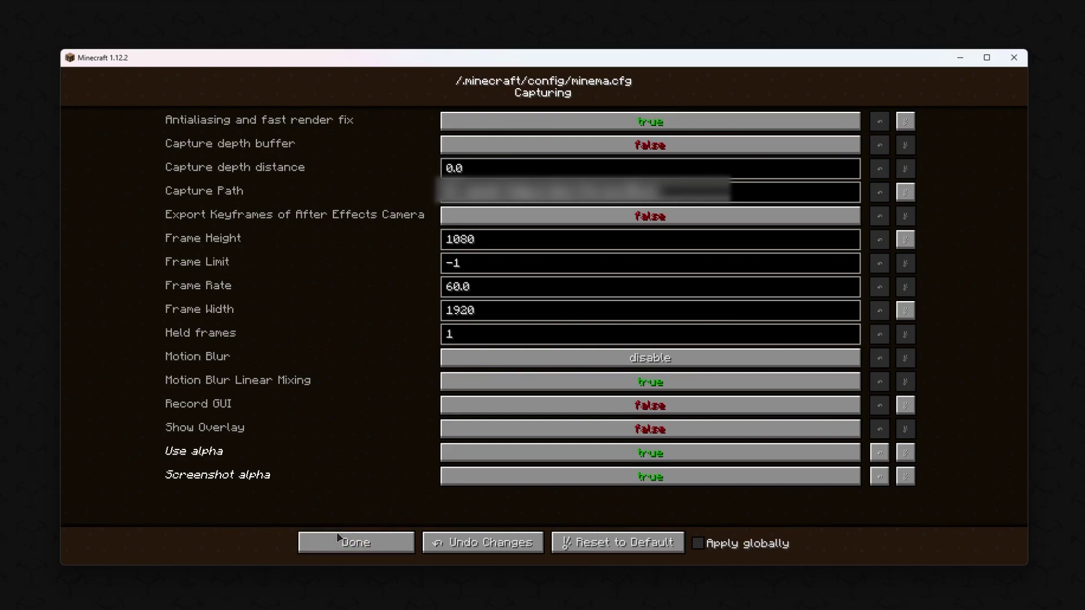
click(358, 557)
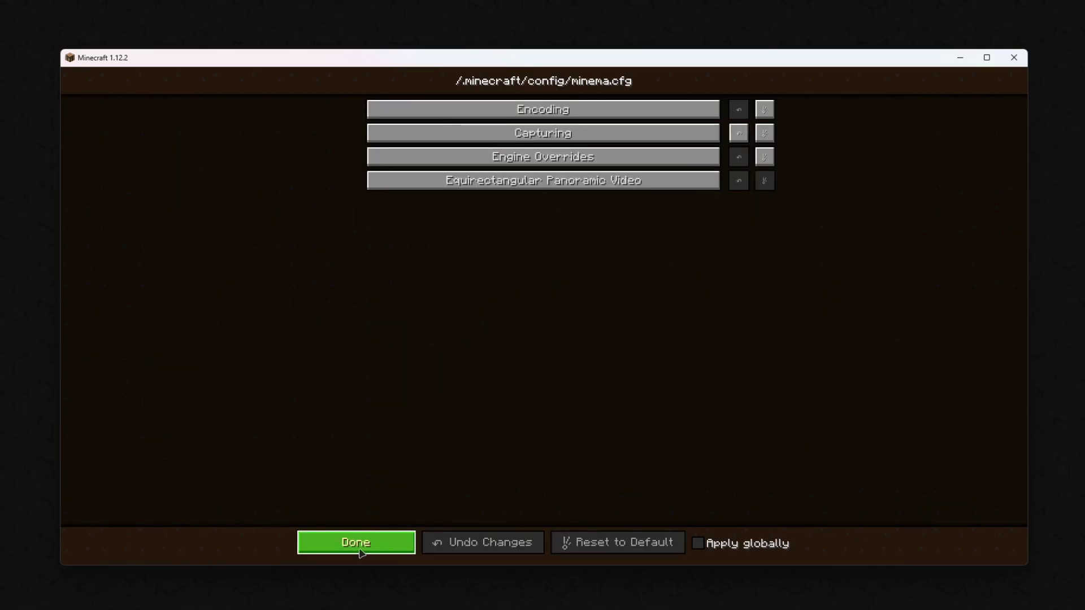
click(357, 544)
click(587, 531)
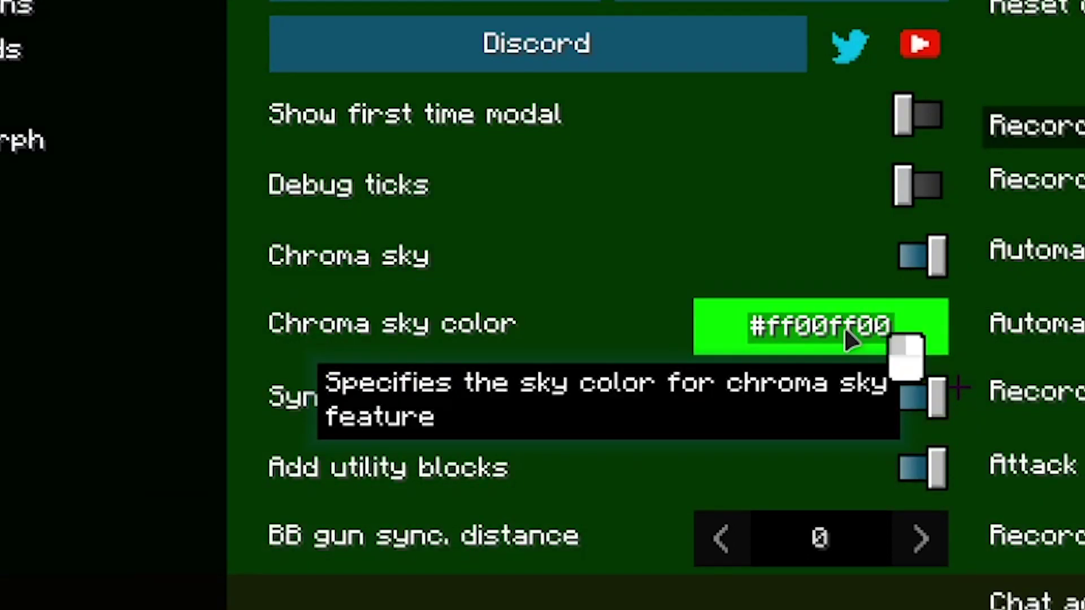
Set the chroma sky color to fully transparent black, #00000000, and close the settings
click(850, 339)
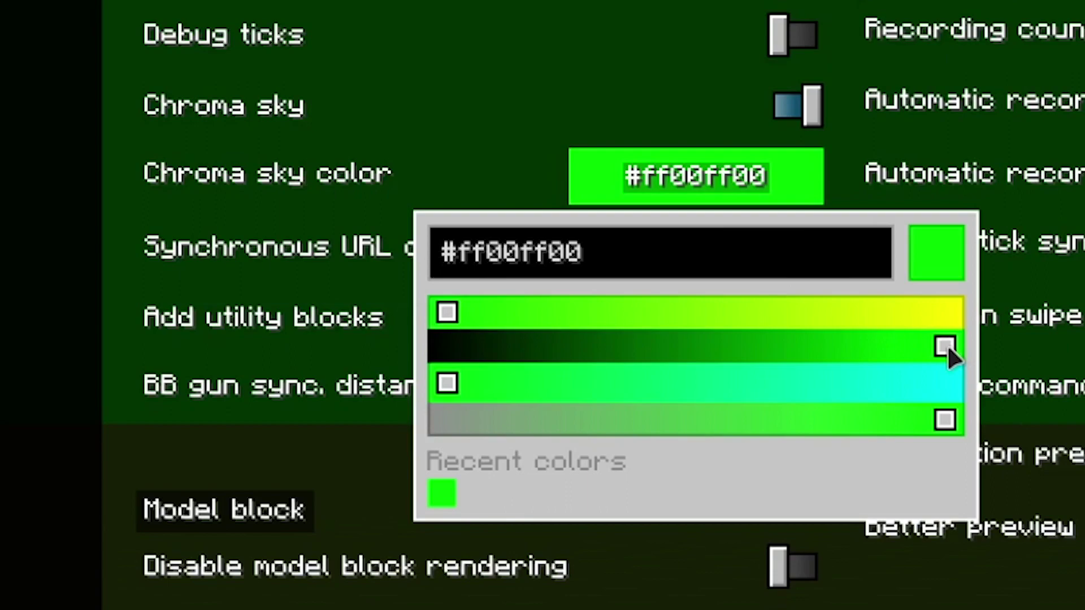
drag(947, 344, 392, 360)
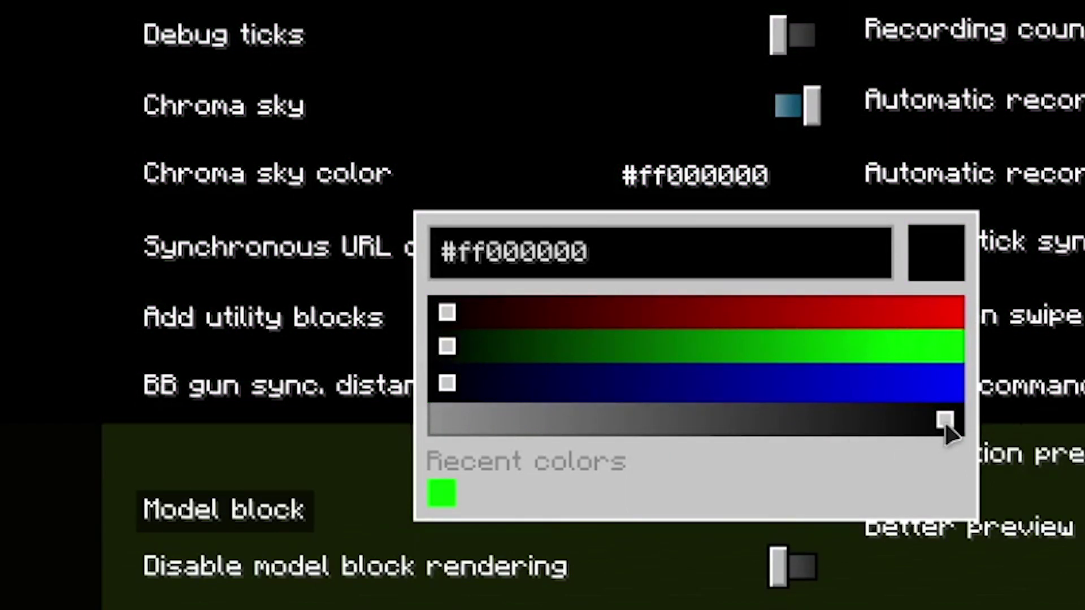
drag(944, 421, 441, 419)
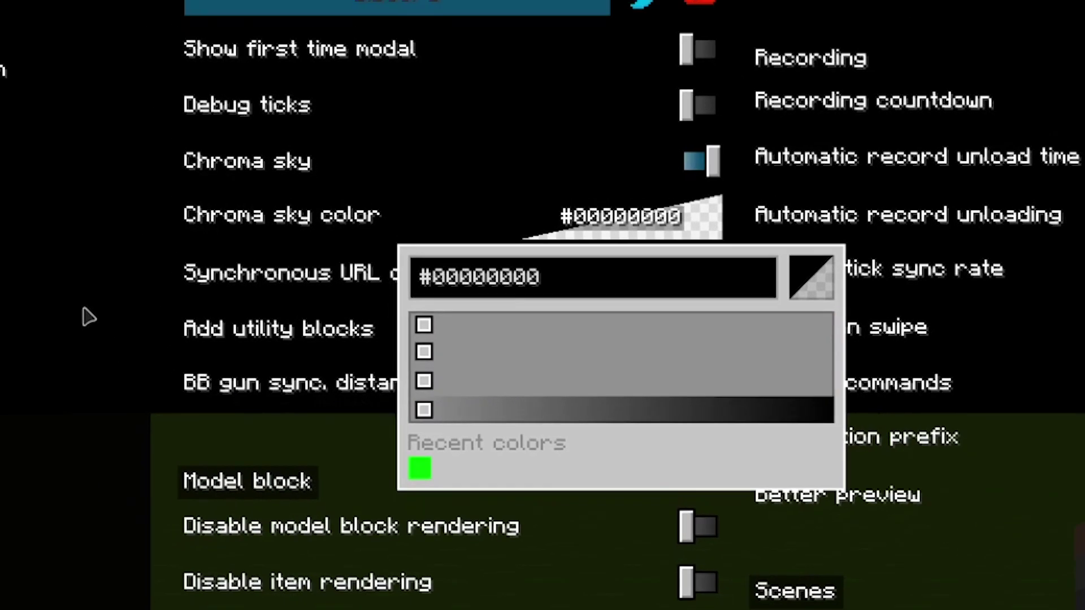
click(87, 316)
key(Escape)
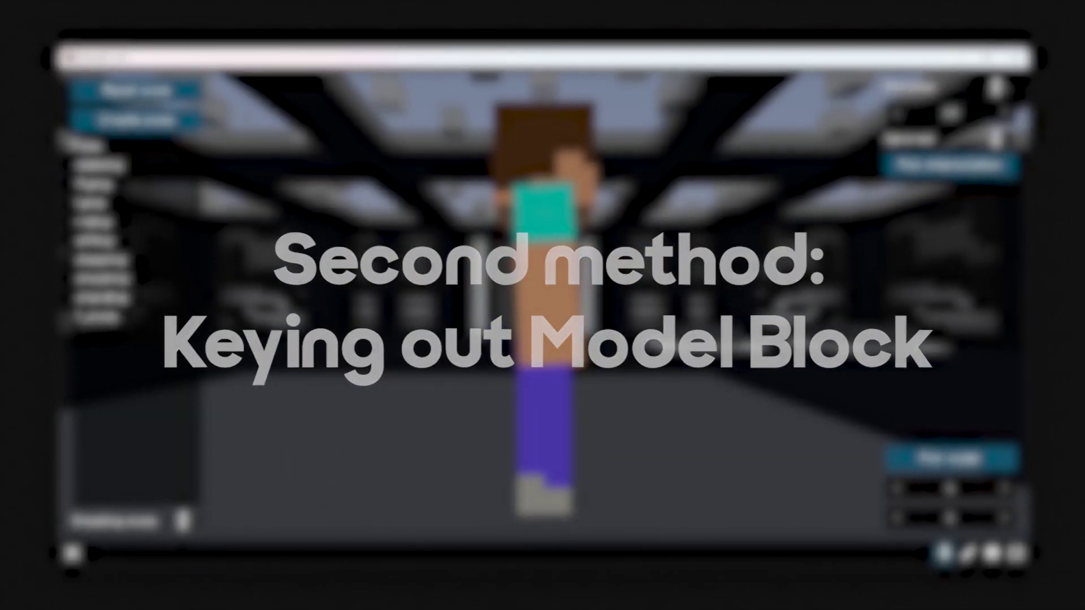
Turn on Keying for the model block's Fred morph and leave the morph editor
click(992, 555)
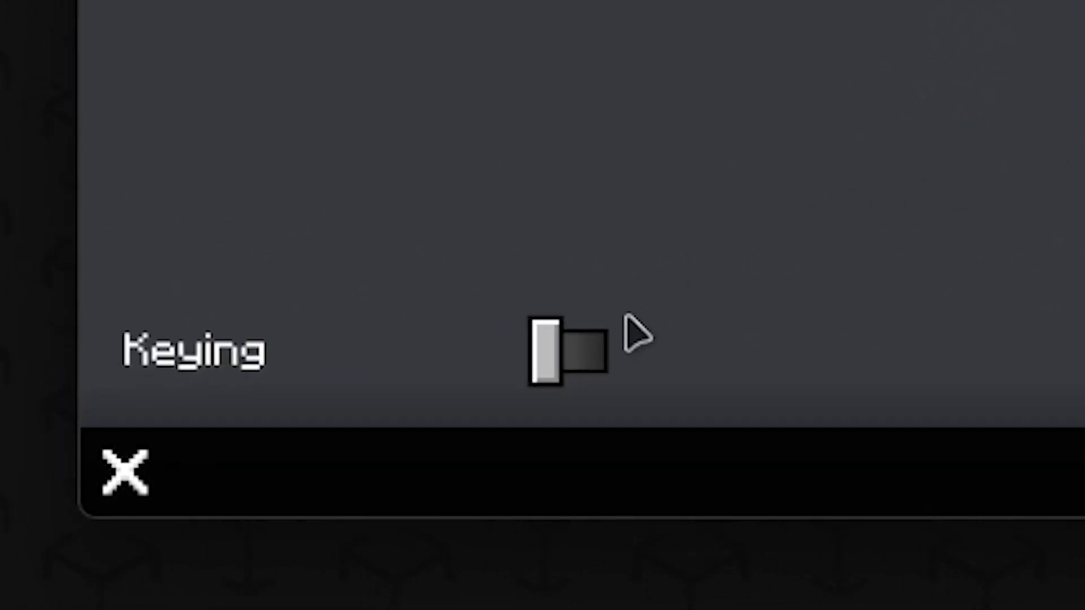
mouse_move(569, 348)
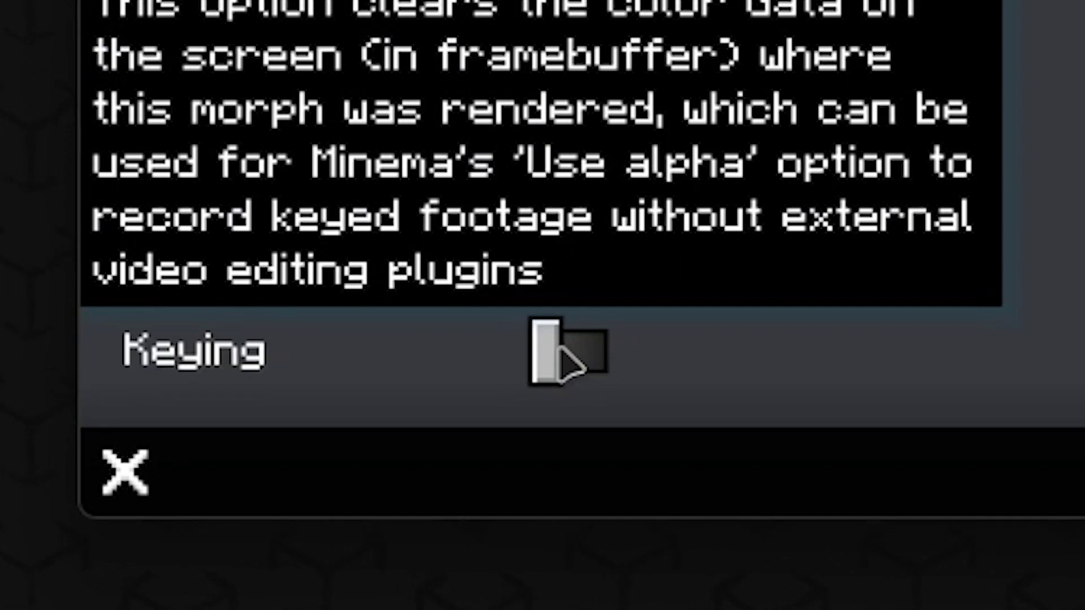
click(569, 351)
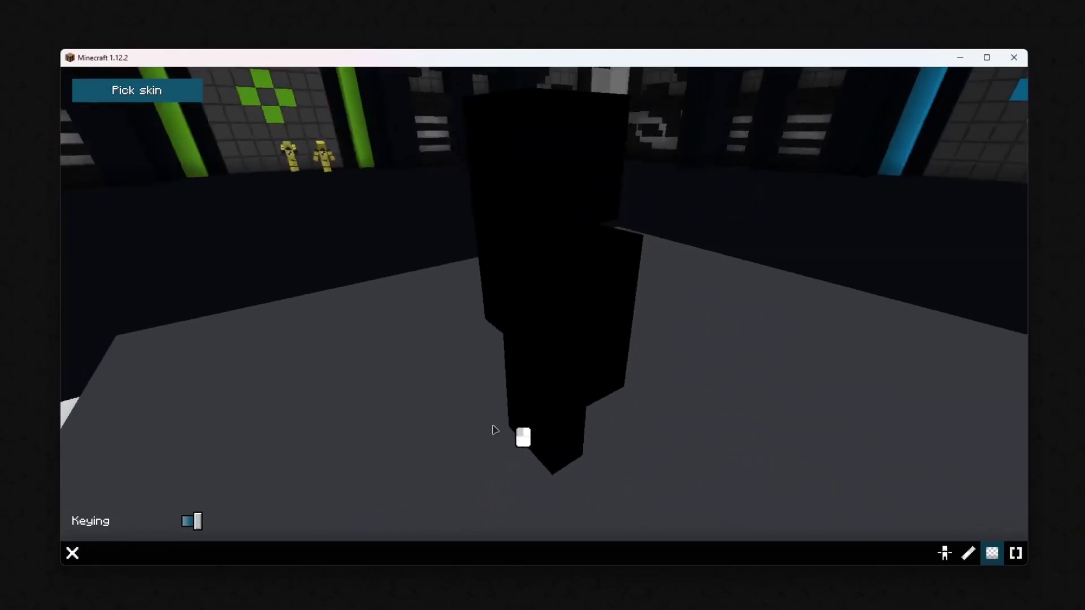
drag(494, 430, 412, 436)
key(Escape)
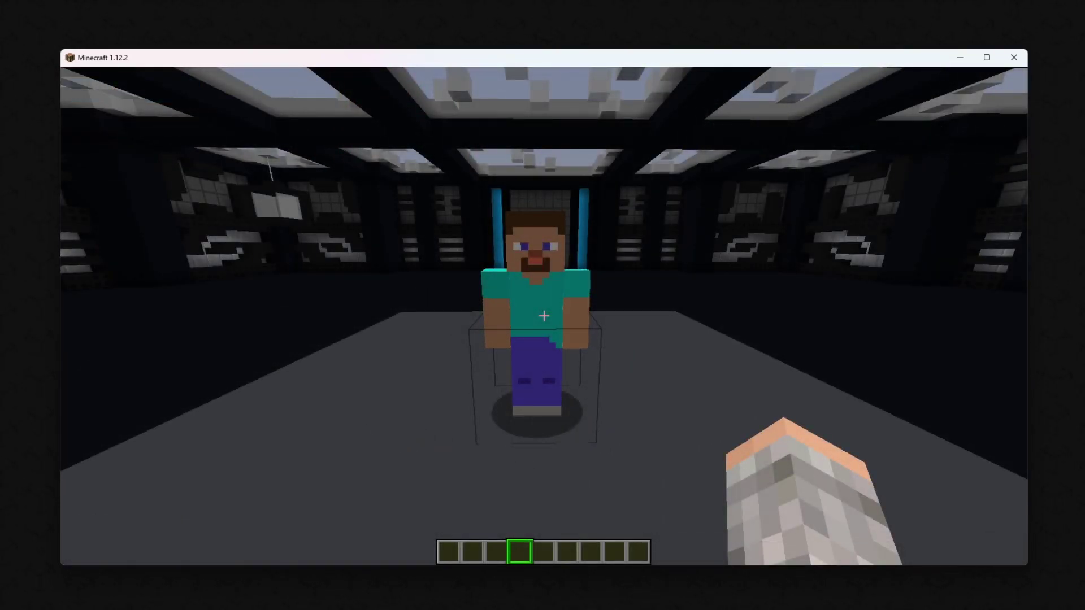
Replace the model block's Fred morph with the Image morph and scale it uniformly to 14.5
key(w)
right_click(544, 316)
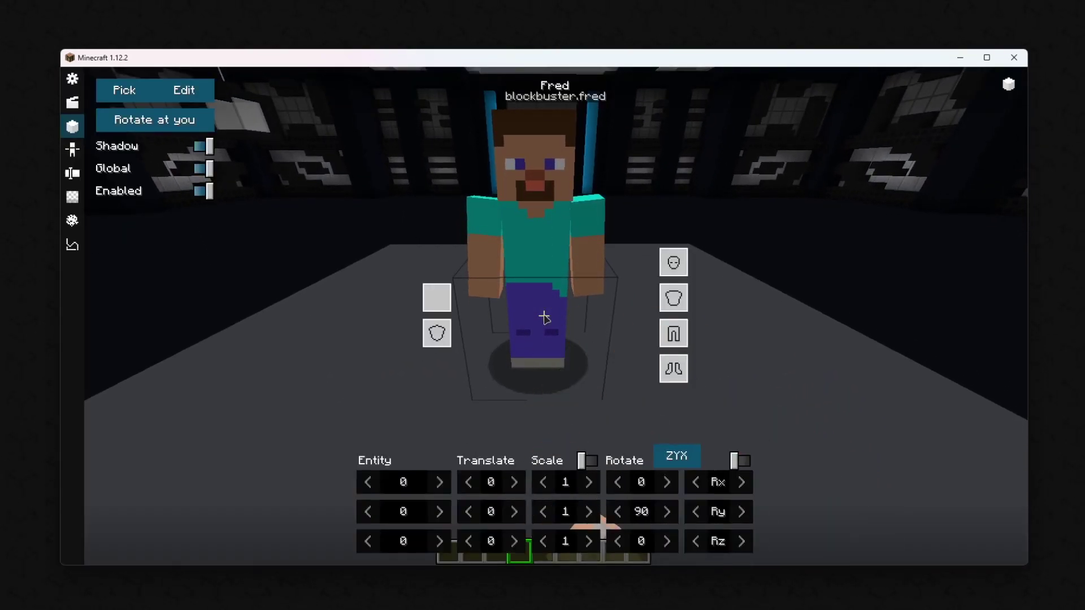
click(125, 90)
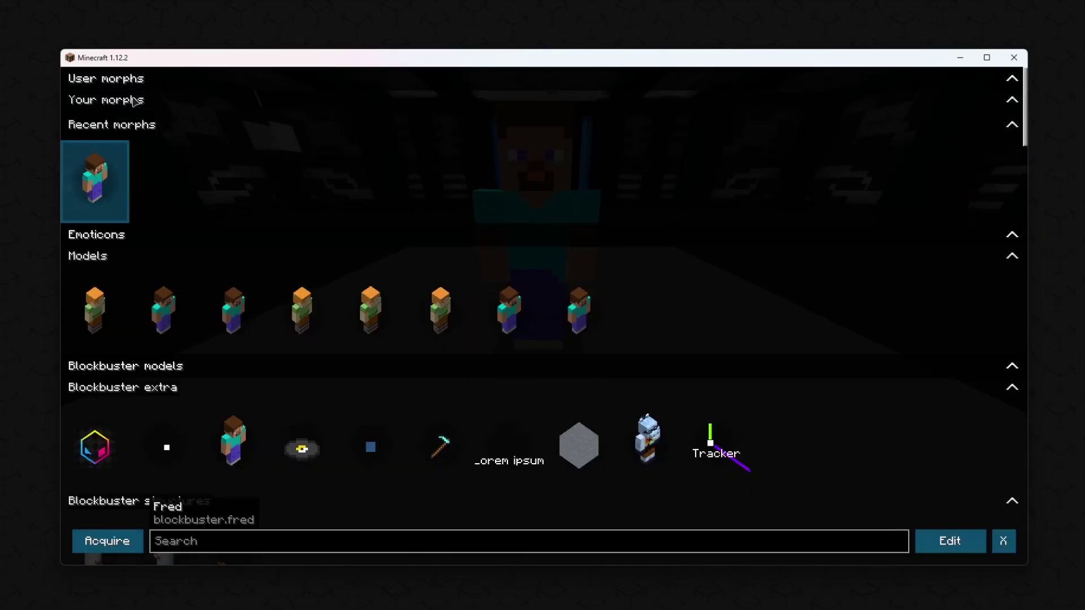
scroll(200, 163, down, 3)
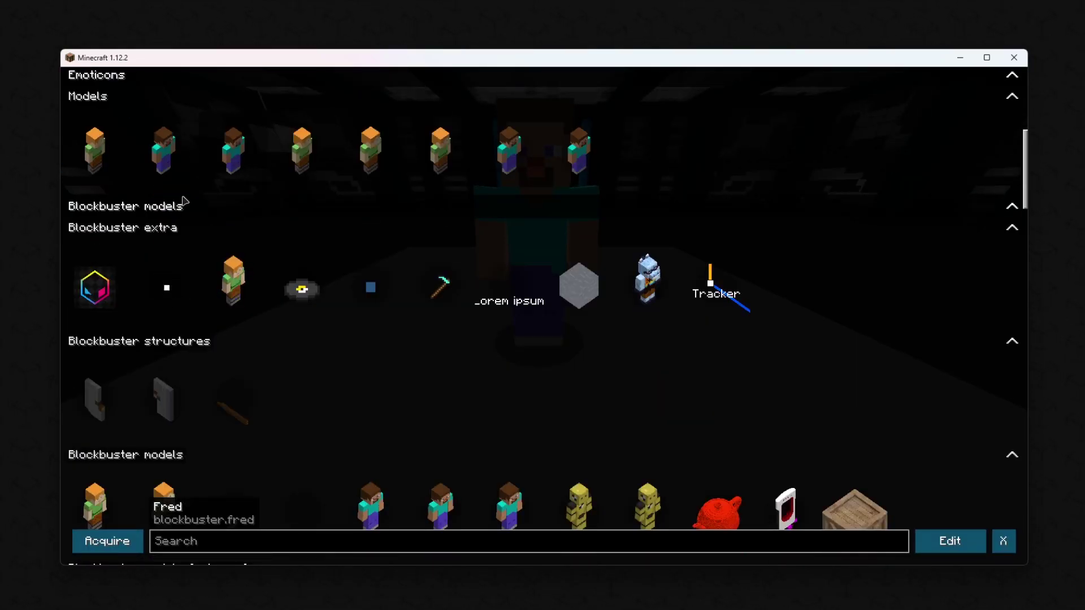
click(95, 285)
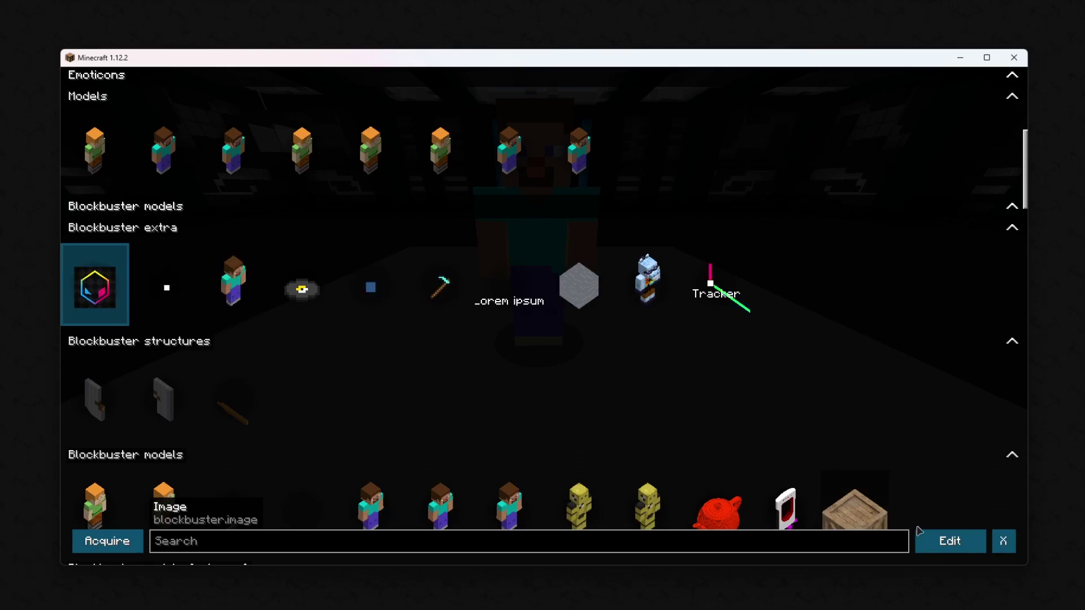
click(1003, 542)
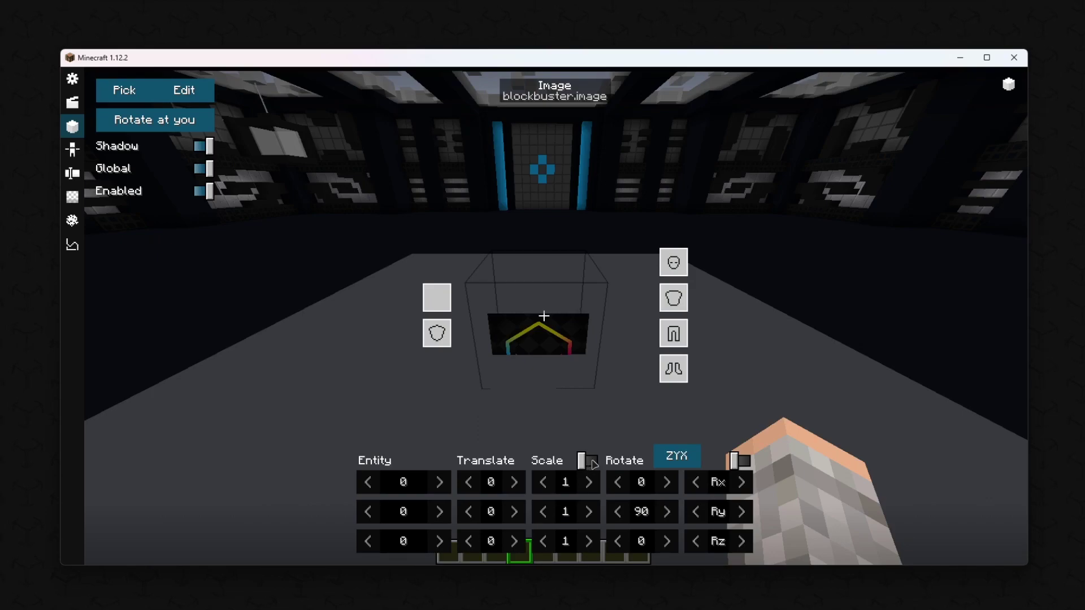
drag(566, 484, 661, 497)
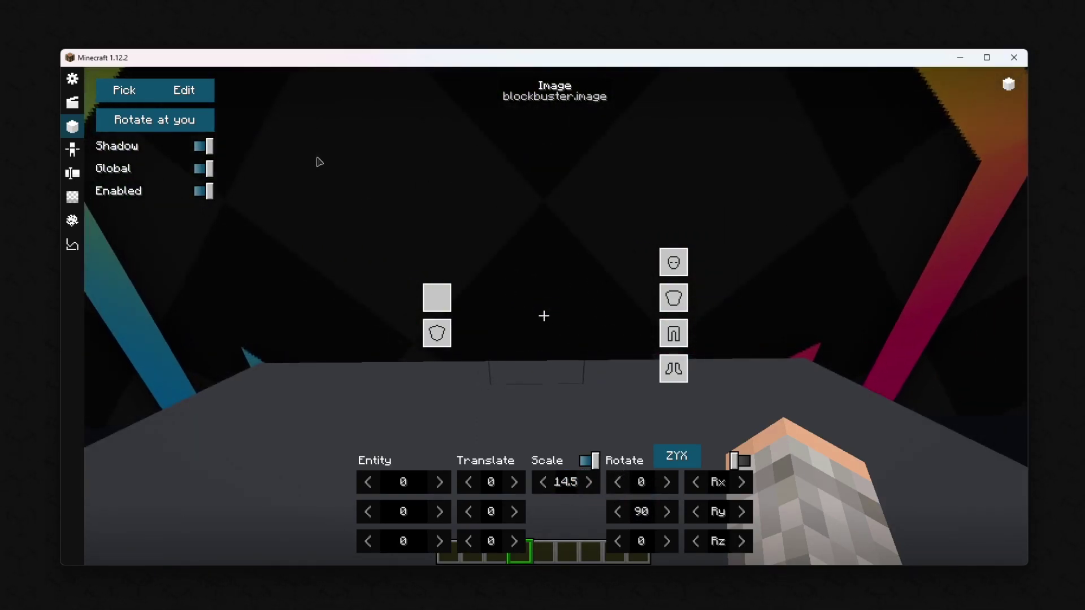
Turn on Keying for the enlarged Image morph and return to the game world
click(201, 91)
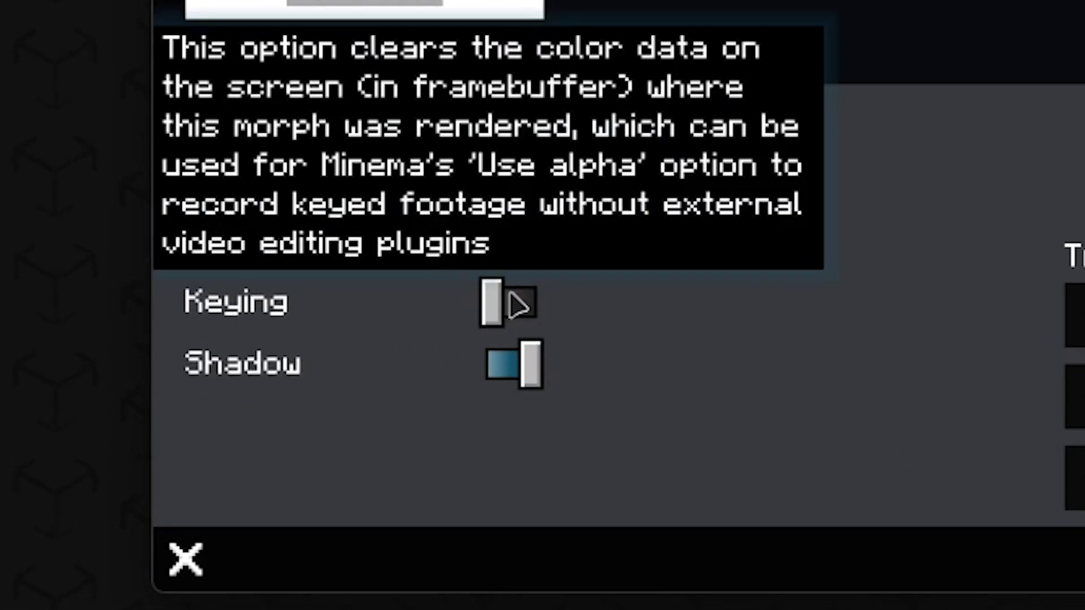
click(512, 303)
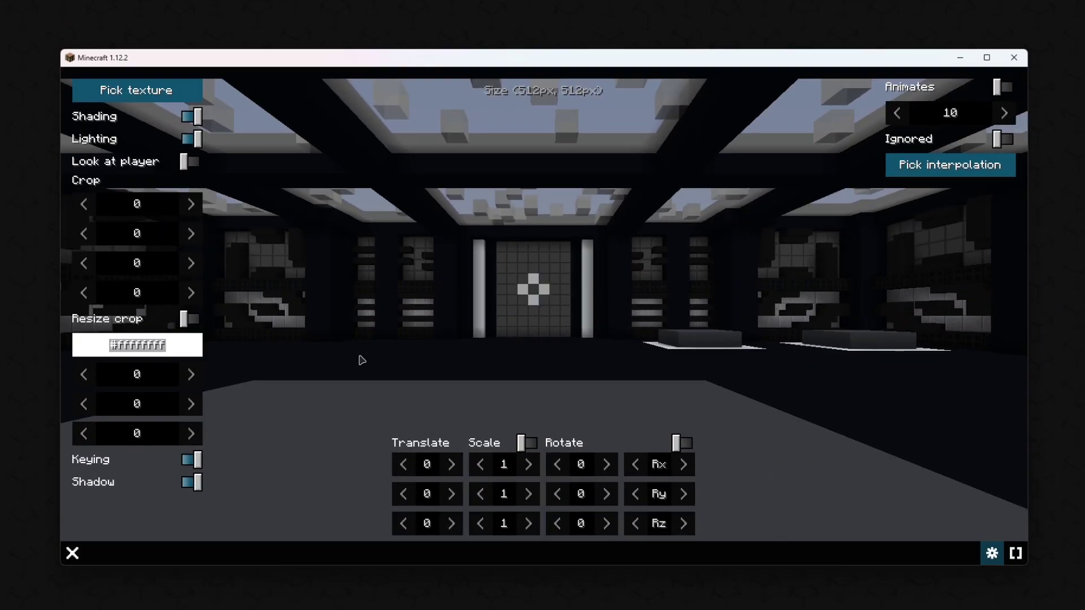
key(Escape)
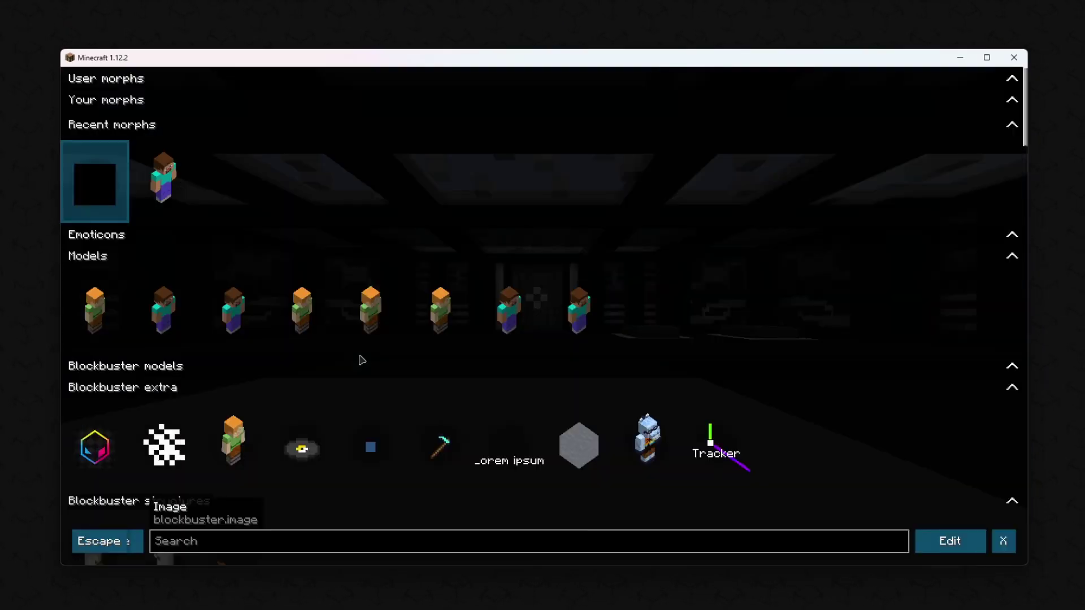
key(Escape)
key(Escape)
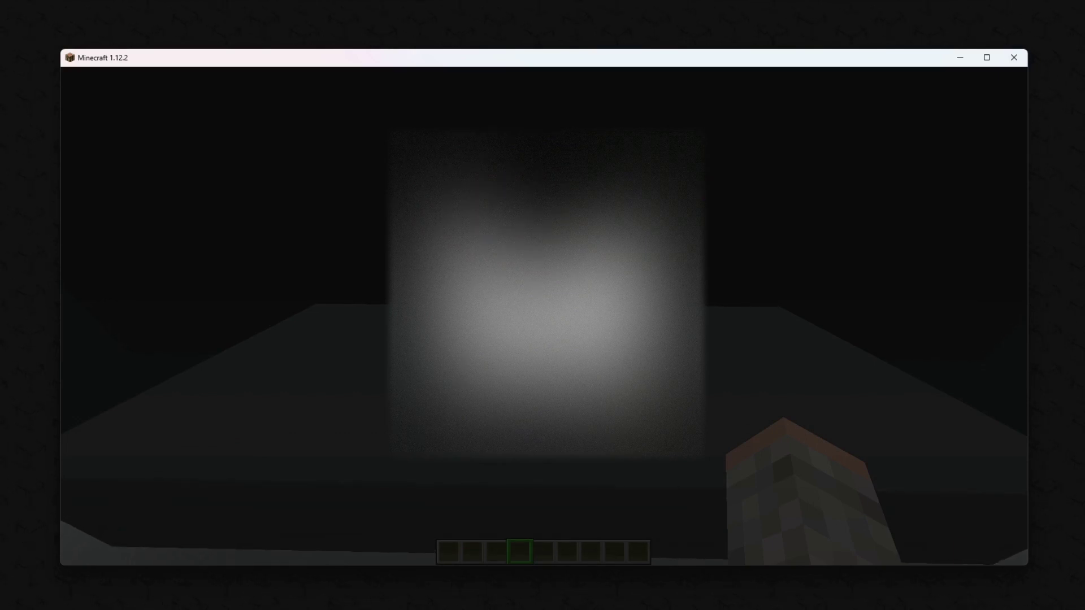
Take a model block item from the inventory and place it on the platform in front of the keyed image
key(e)
click(536, 317)
click(449, 374)
key(Escape)
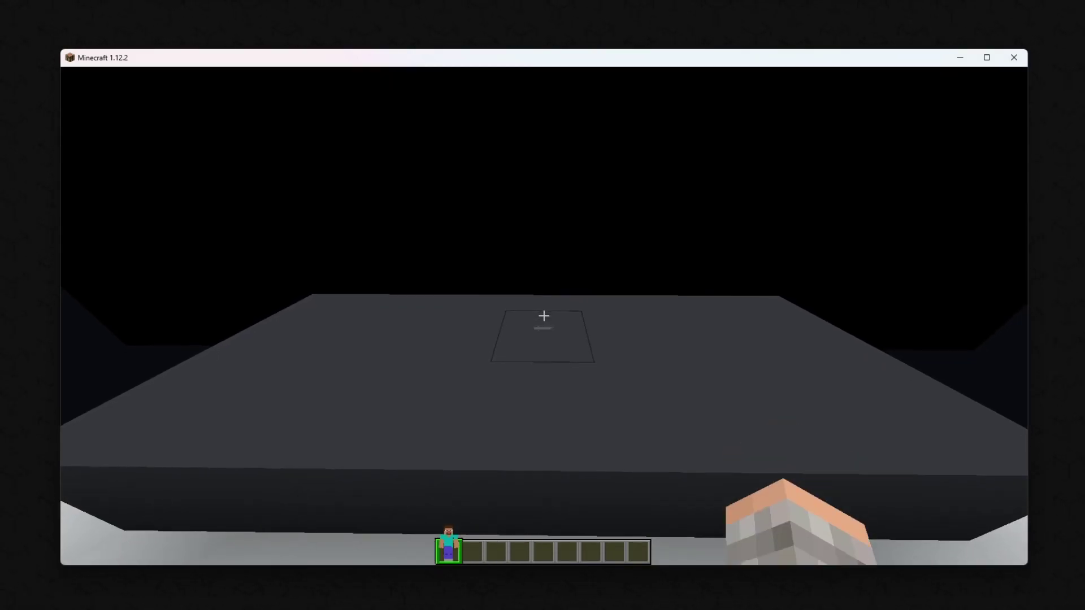
right_click(544, 316)
Rotate the new model block's Fred figure to face the player and give it the dabbing pose
key(2)
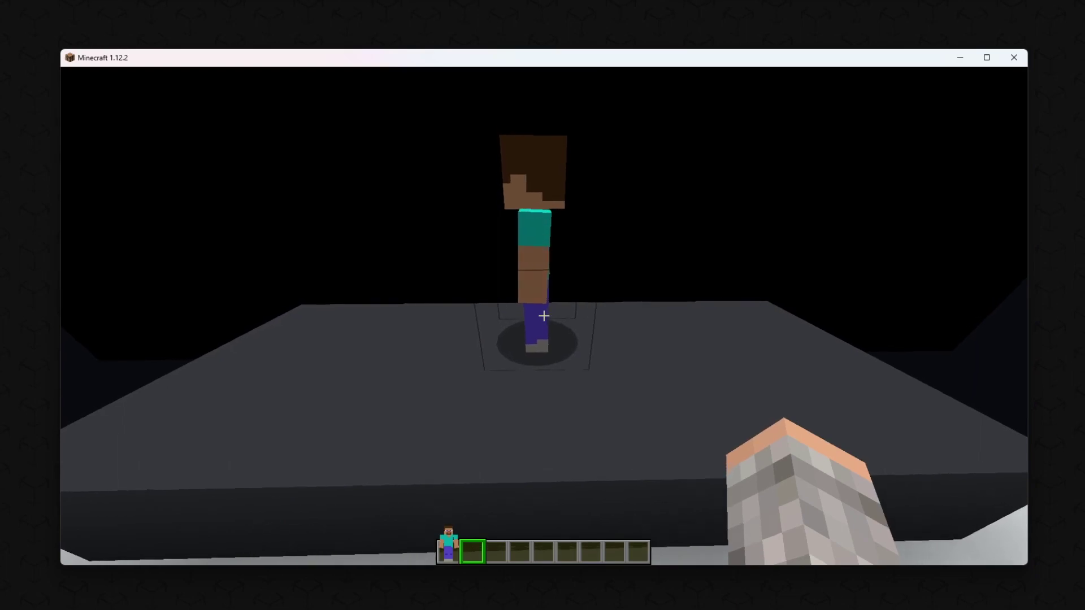
right_click(543, 316)
click(201, 121)
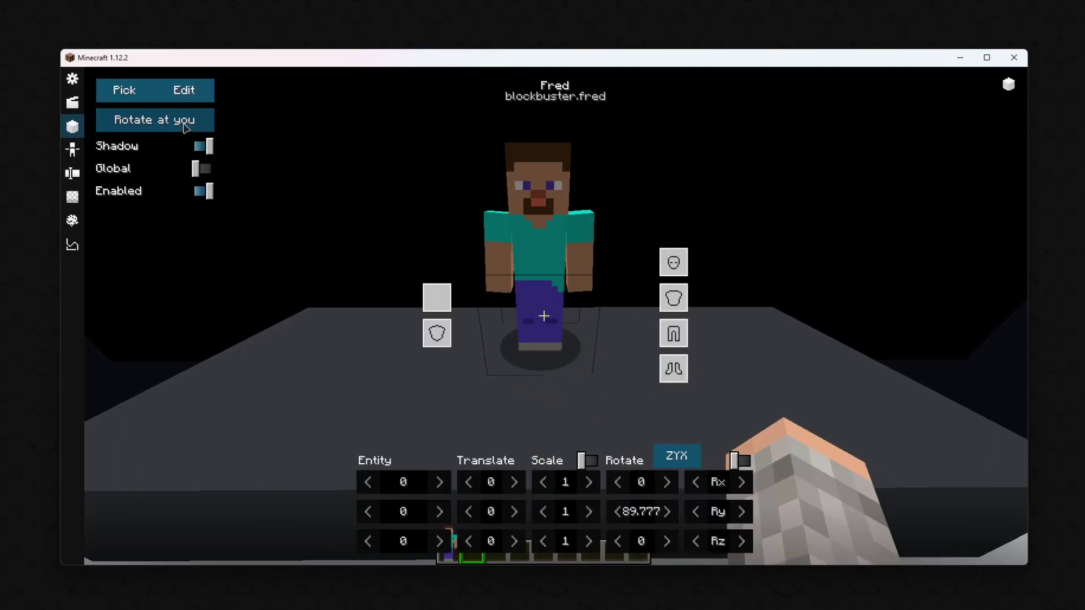
click(192, 92)
click(129, 170)
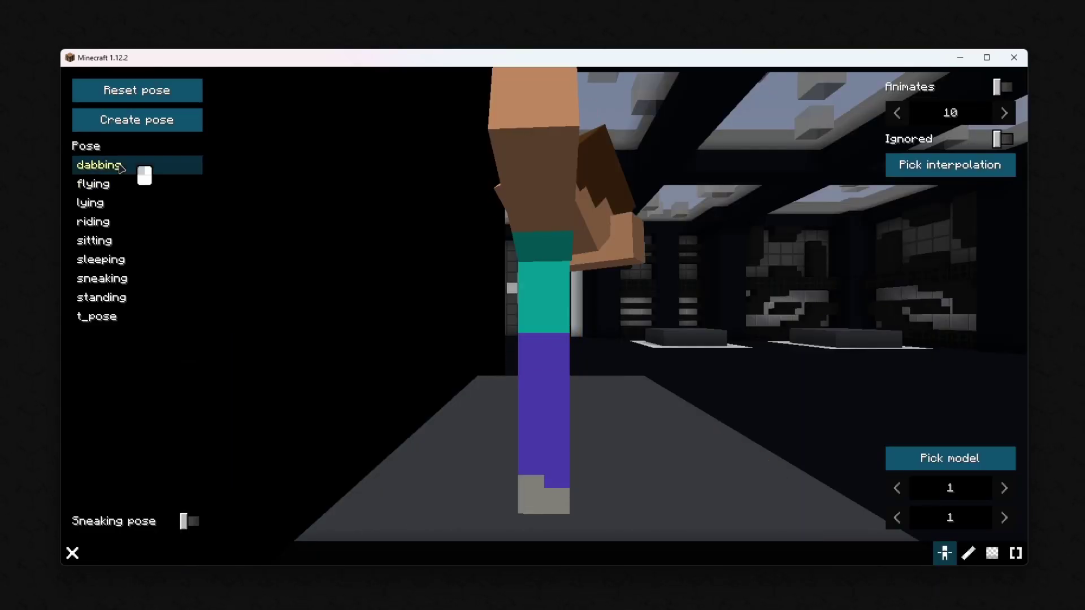
key(Escape)
key(Escape)
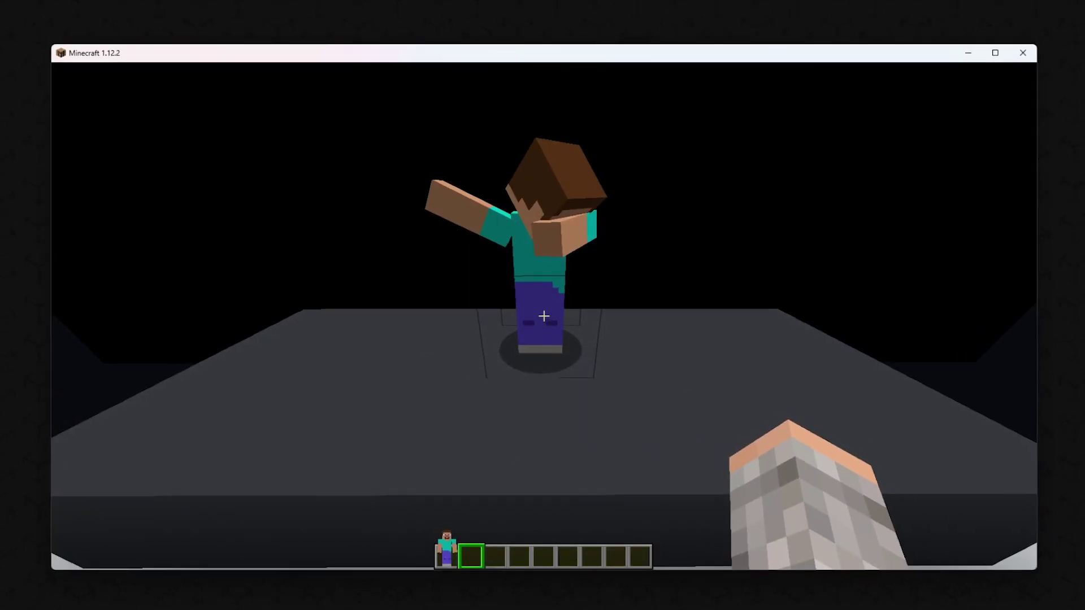
Back away from the platform and switch the camera to the front third-person view
key(s)
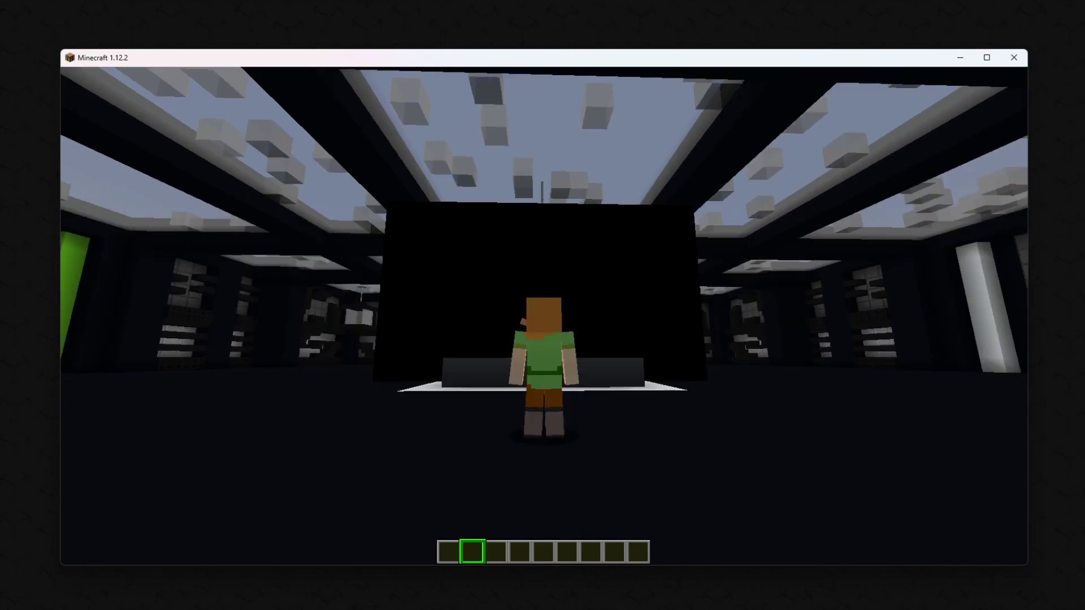
key(F5)
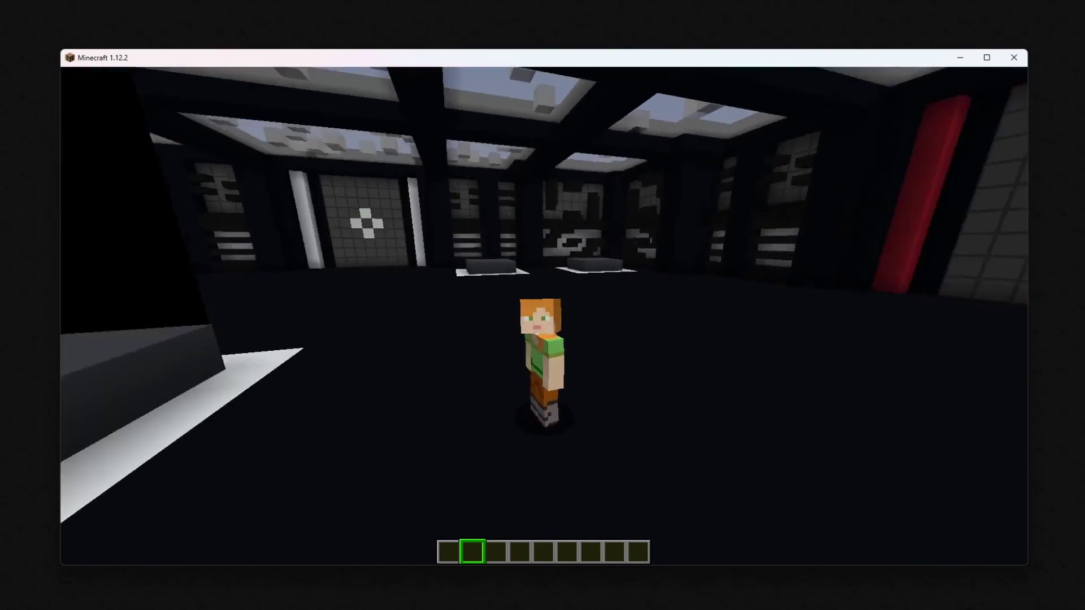